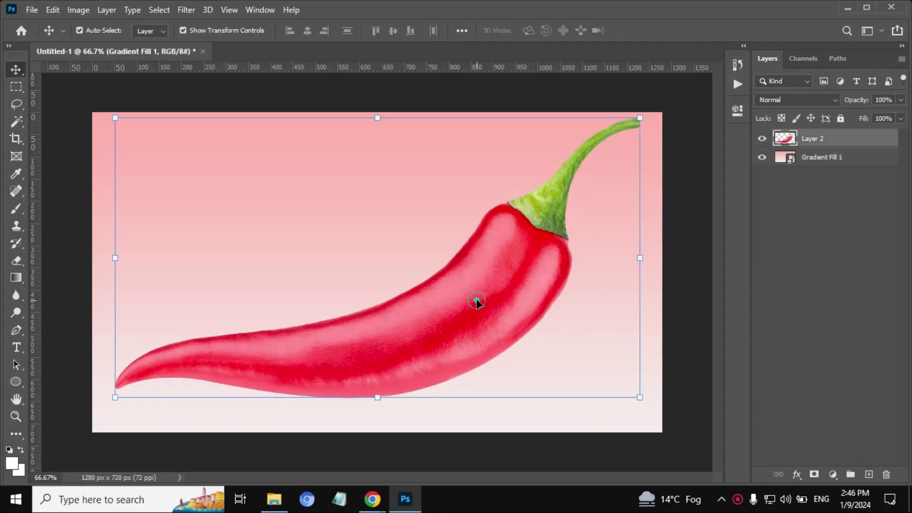
# - Toggle the chili and gradient layers' visibility to check the composition
pyautogui.click(762, 138)
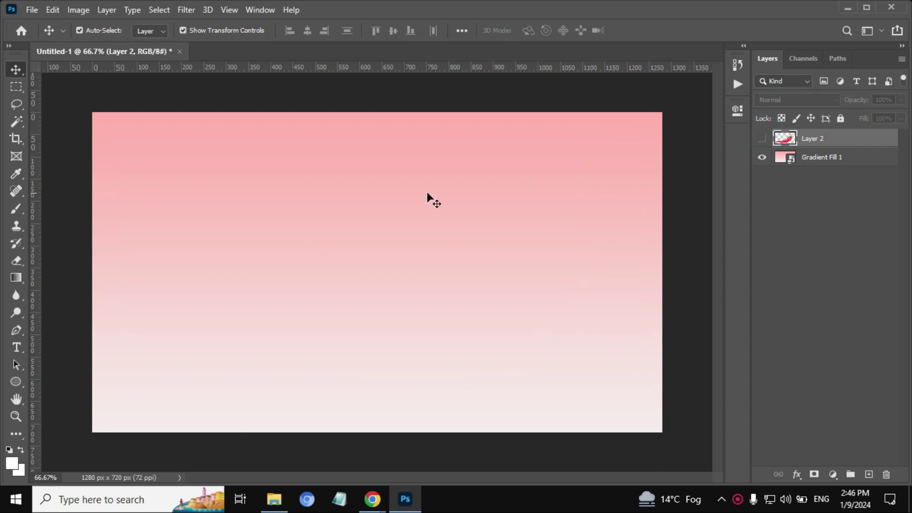
pyautogui.click(762, 157)
pyautogui.click(762, 138)
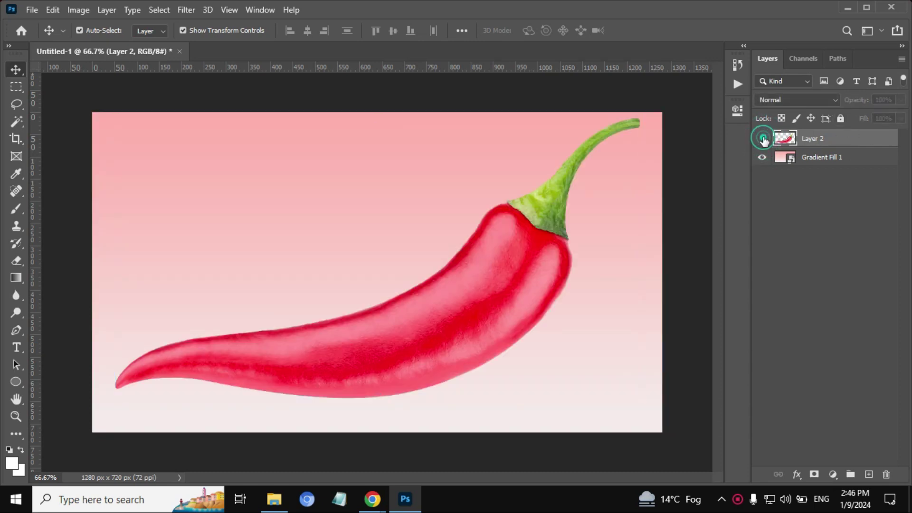
pyautogui.click(762, 138)
pyautogui.click(761, 138)
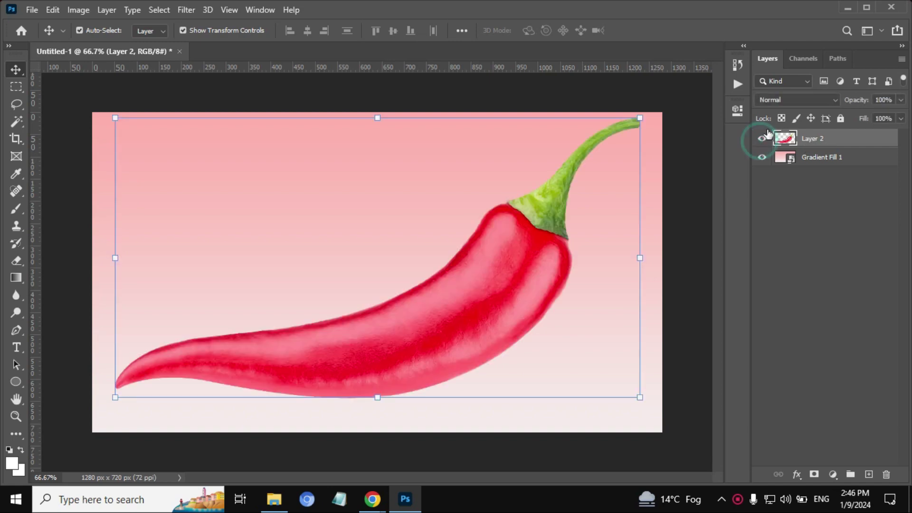
# - Add a white text layer reading GREEN on the chili's lower body
pyautogui.click(16, 347)
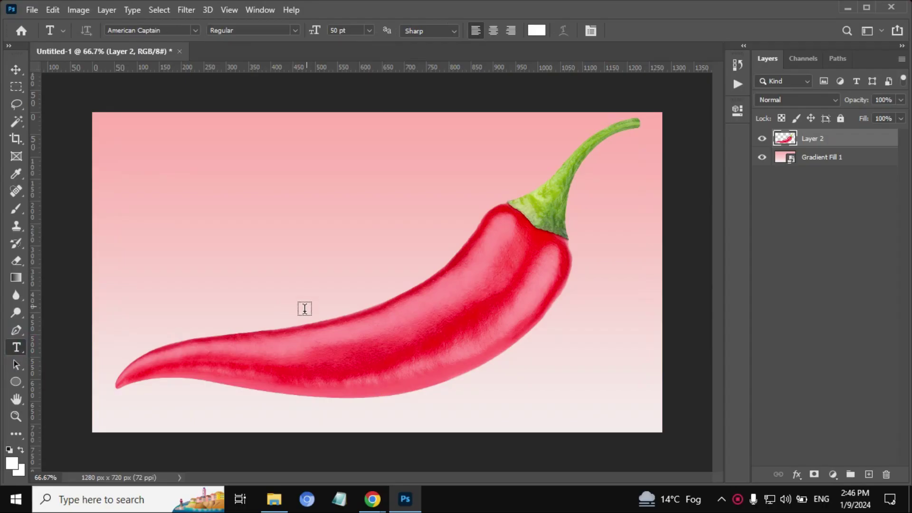
pyautogui.click(279, 343)
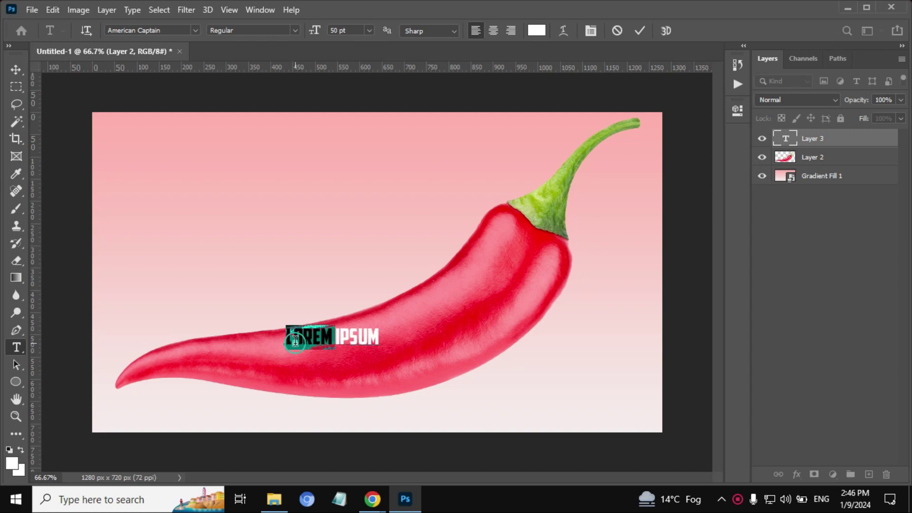
pyautogui.hotkey('ctrl', 'a')
pyautogui.write('GREE')
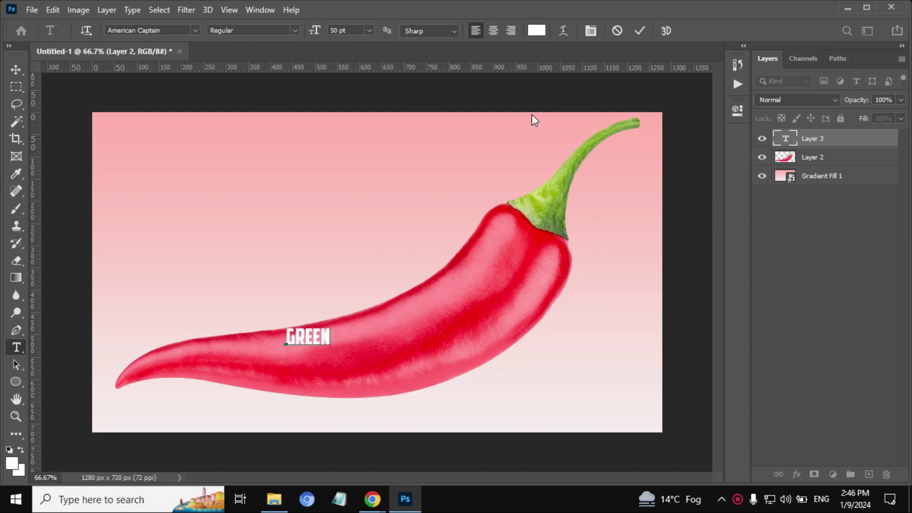
pyautogui.click(638, 31)
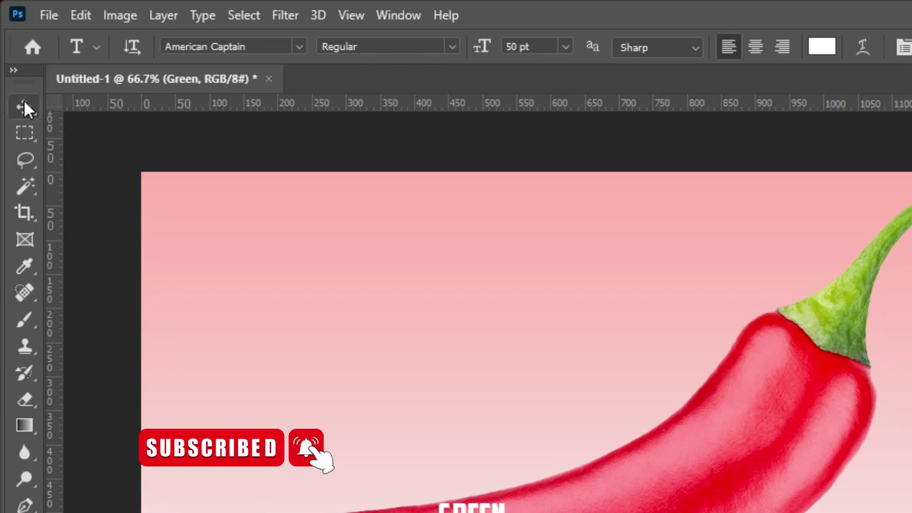
pyautogui.click(16, 70)
# - Enlarge GREEN, rotate it about -25.8° and place it diagonally across the chili
pyautogui.hotkey('ctrl', 't')
pyautogui.moveTo(334, 325); pyautogui.dragTo(567, 302)
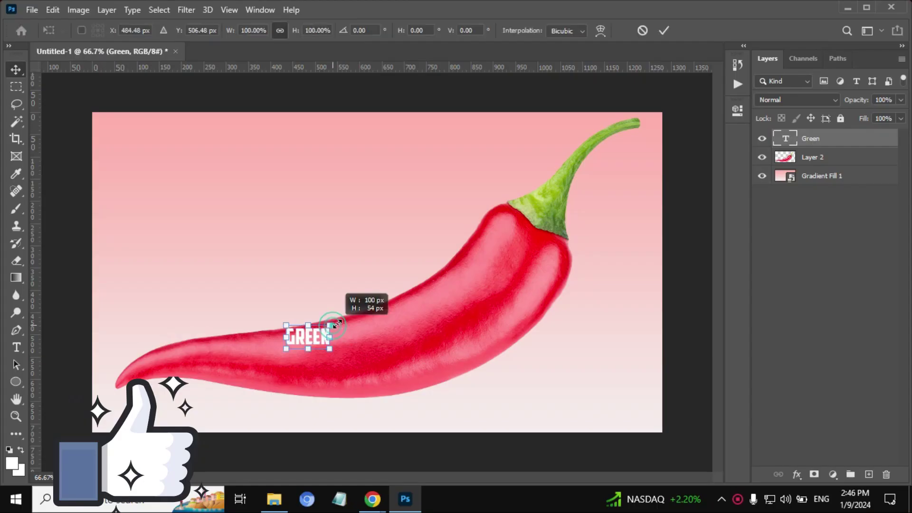
pyautogui.moveTo(398, 326); pyautogui.dragTo(521, 311)
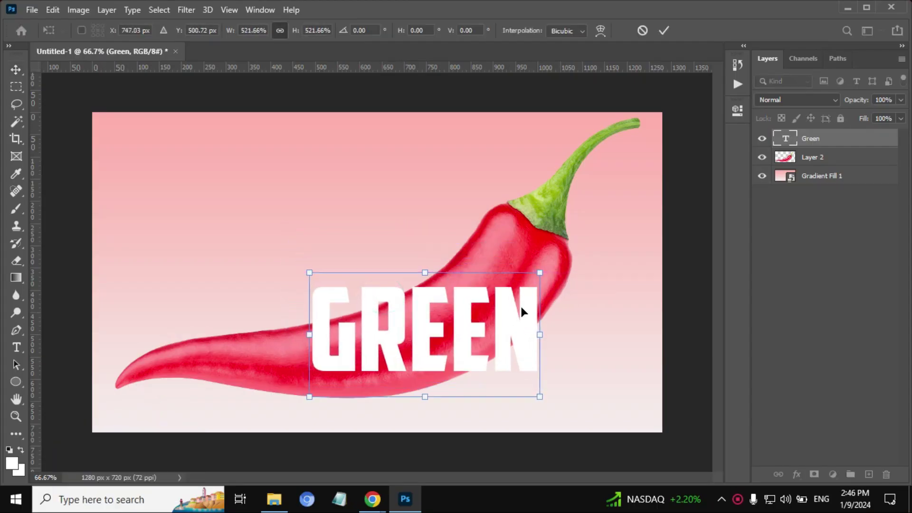
pyautogui.moveTo(552, 262); pyautogui.dragTo(487, 245)
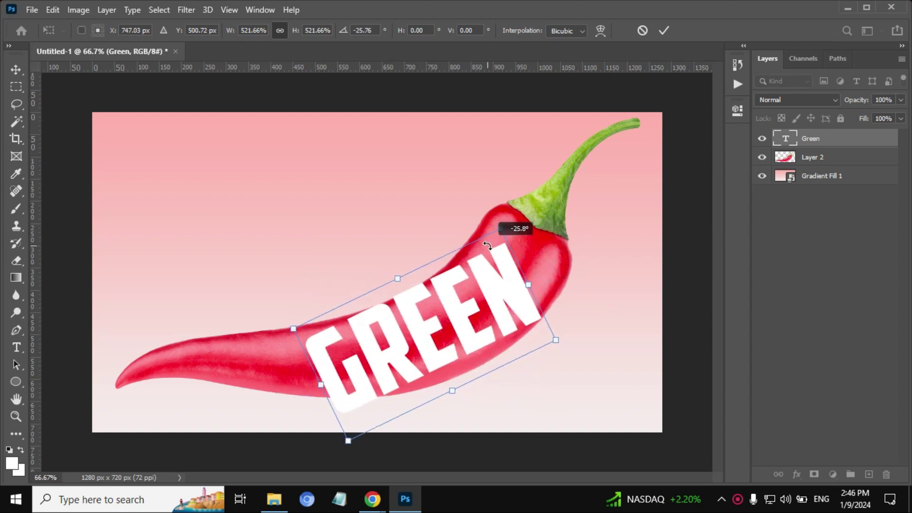
pyautogui.moveTo(349, 441); pyautogui.dragTo(364, 418)
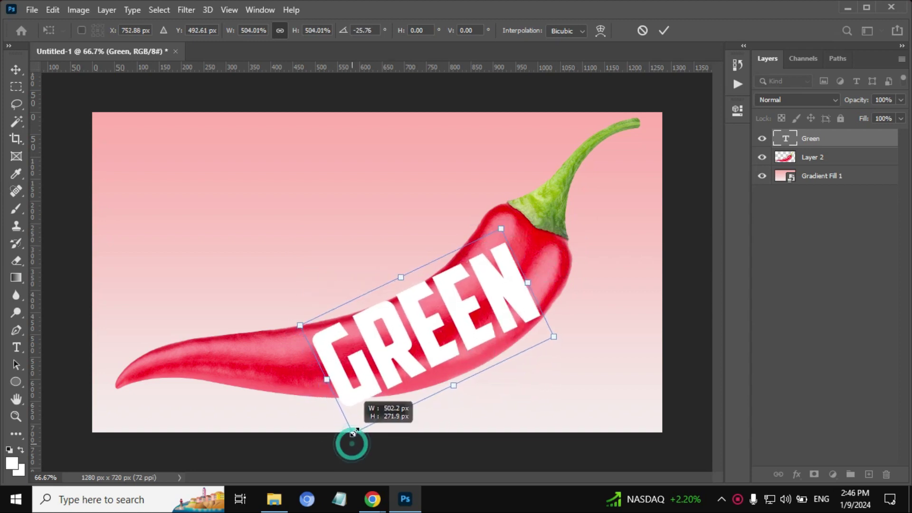
pyautogui.moveTo(427, 345)
pyautogui.mouseDown()
pyautogui.moveTo(439, 355)
pyautogui.moveTo(406, 346)
pyautogui.moveTo(420, 324)
pyautogui.mouseUp()
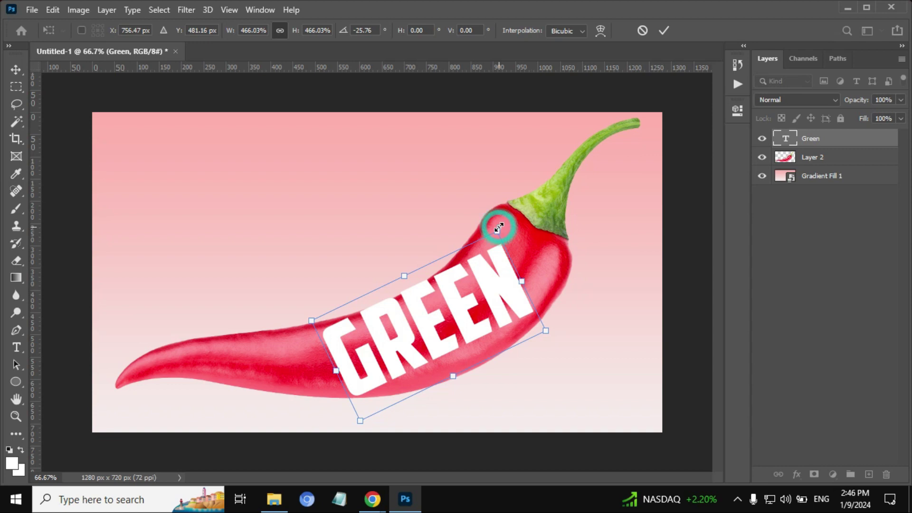
pyautogui.click(663, 30)
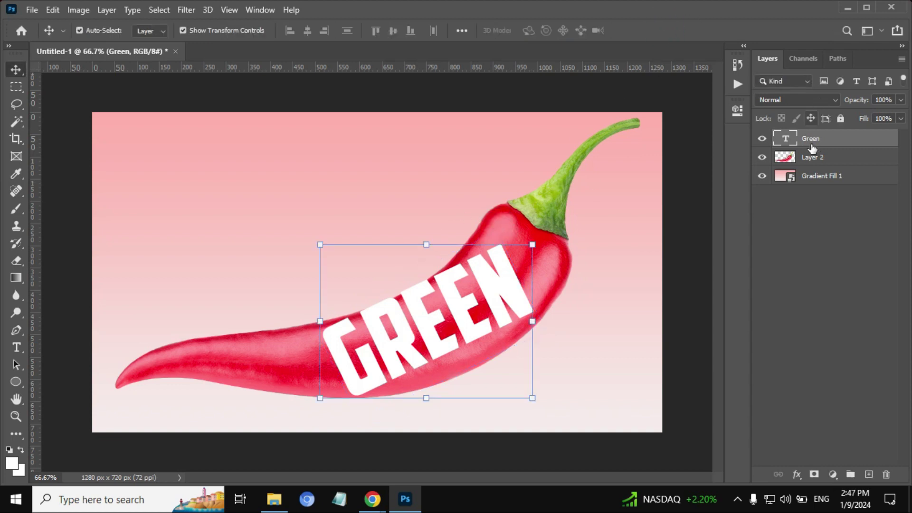
# - Convert the Green text layer to a smart object and start a Warp transform
pyautogui.rightClick(812, 148)
pyautogui.click(702, 170)
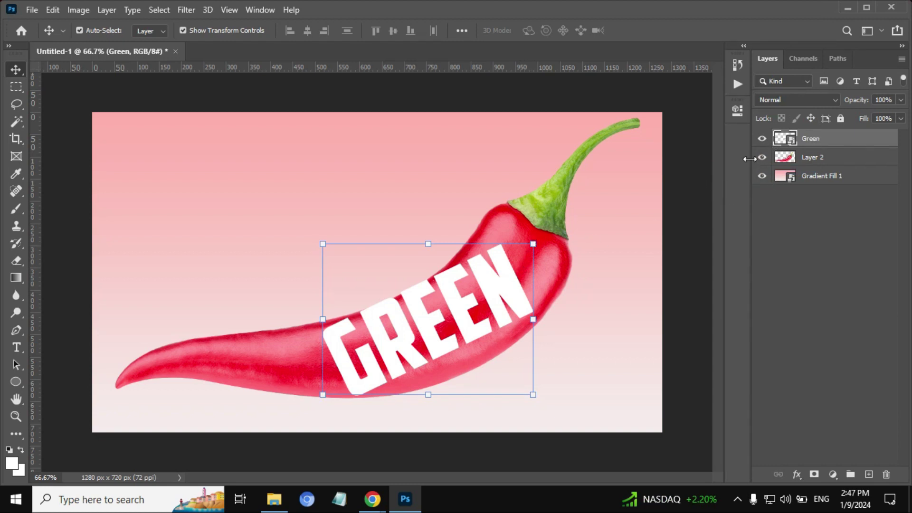
pyautogui.hotkey('ctrl', 't')
pyautogui.rightClick(534, 242)
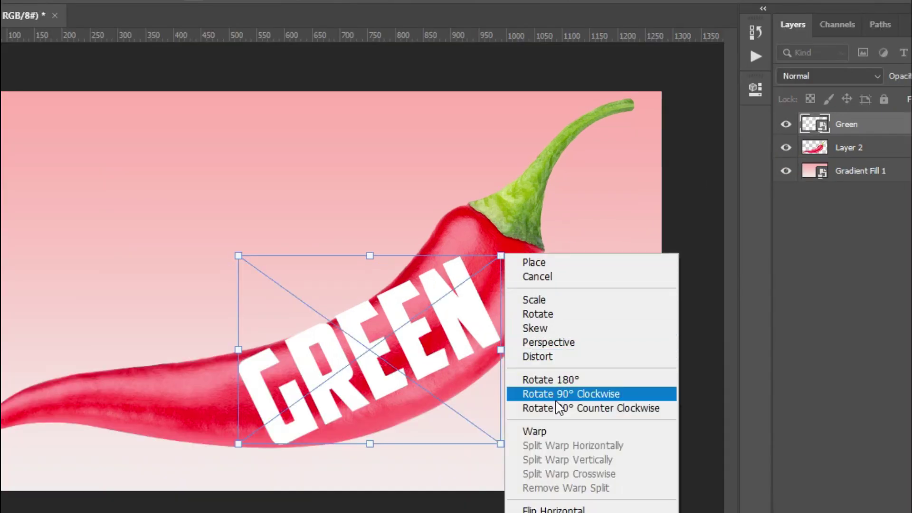
pyautogui.click(537, 429)
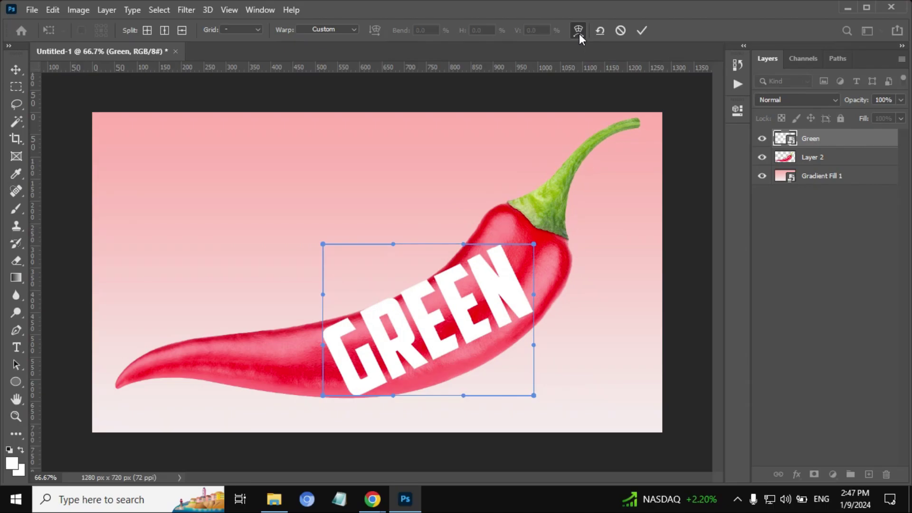
# - Warp GREEN's lower edge and corners down and outward to follow the chili's curve
pyautogui.click(579, 33)
pyautogui.click(576, 30)
pyautogui.click(462, 244)
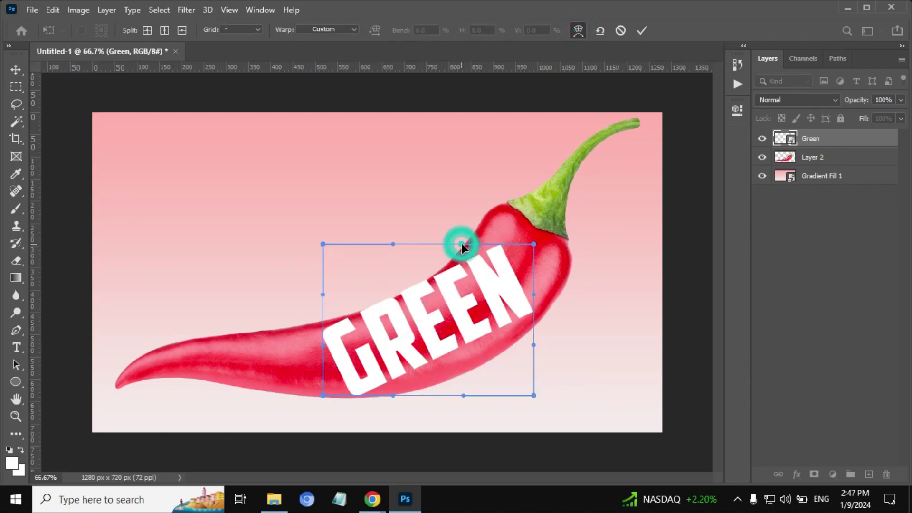
pyautogui.moveTo(393, 244); pyautogui.dragTo(400, 265)
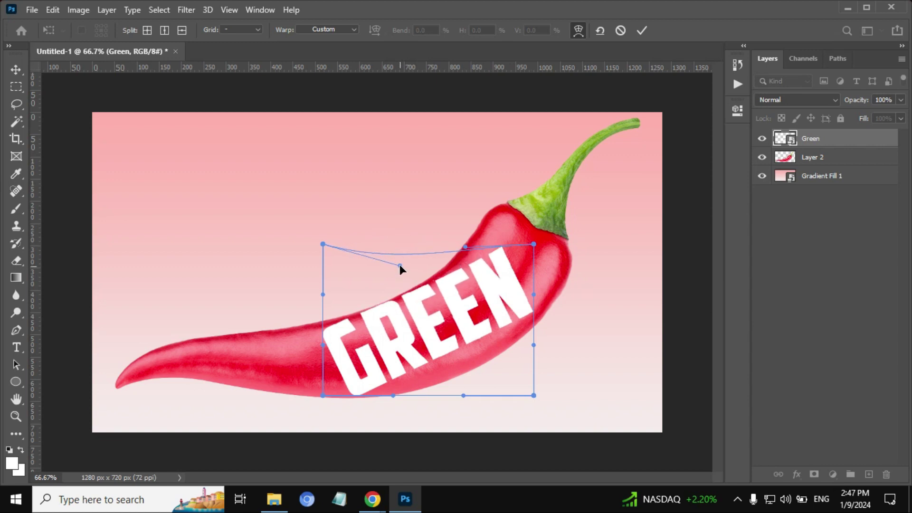
pyautogui.moveTo(463, 396); pyautogui.dragTo(467, 416)
pyautogui.moveTo(318, 395); pyautogui.dragTo(303, 396)
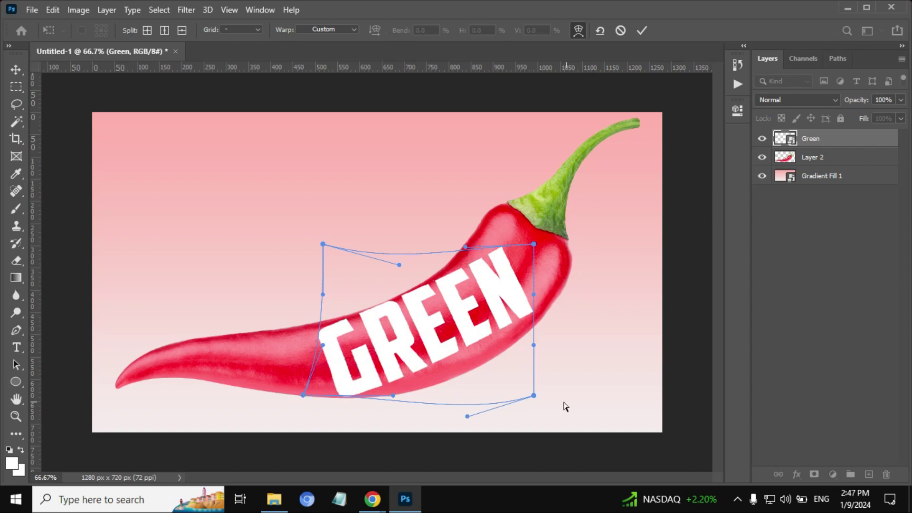
pyautogui.moveTo(535, 396); pyautogui.dragTo(571, 466)
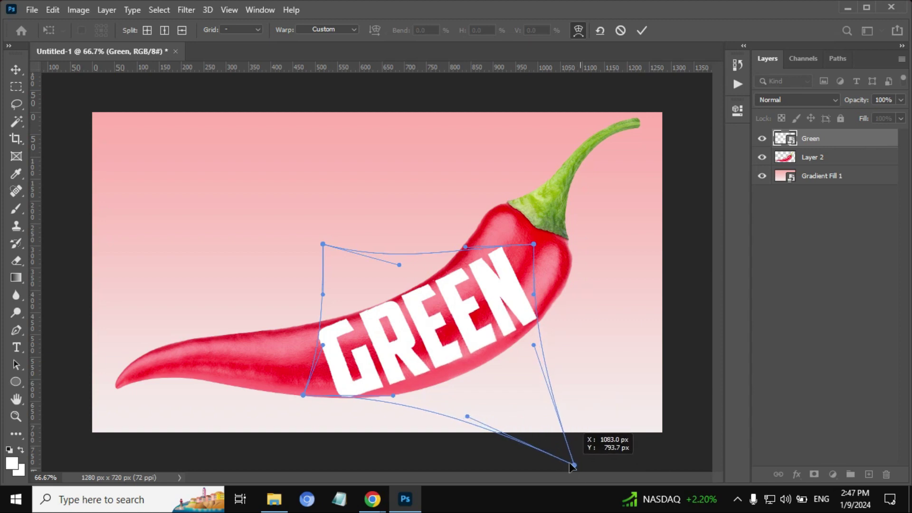
pyautogui.moveTo(571, 466); pyautogui.dragTo(578, 472)
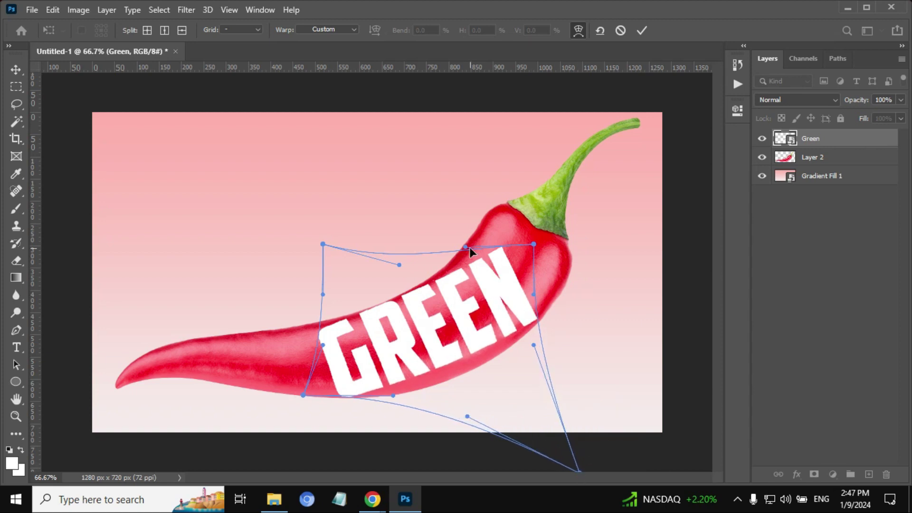
# - Lift the warp's top edge and right end toward the stem and apply it
pyautogui.moveTo(466, 247); pyautogui.dragTo(458, 226)
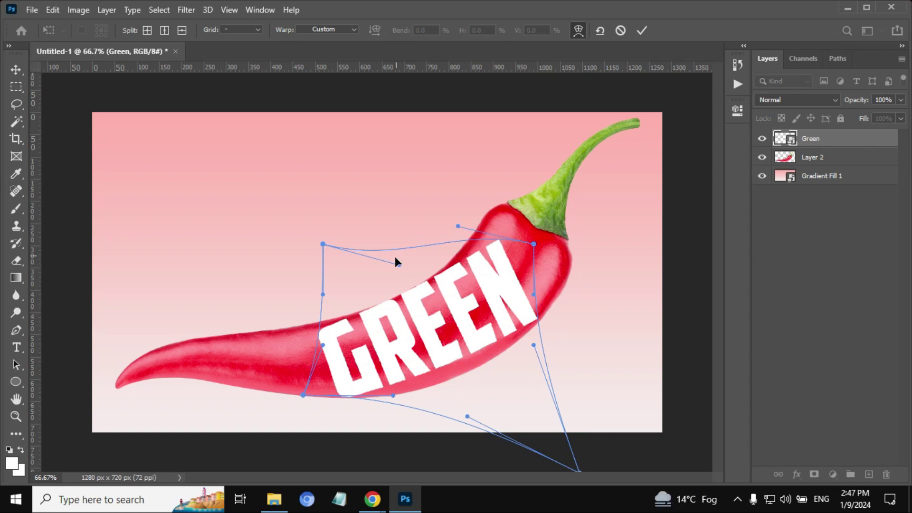
pyautogui.moveTo(399, 265); pyautogui.dragTo(407, 277)
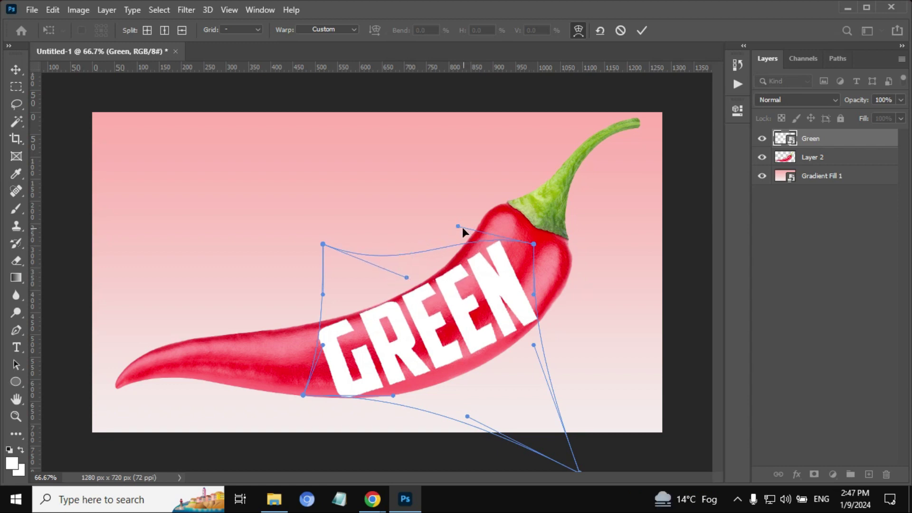
pyautogui.moveTo(457, 226); pyautogui.dragTo(446, 213)
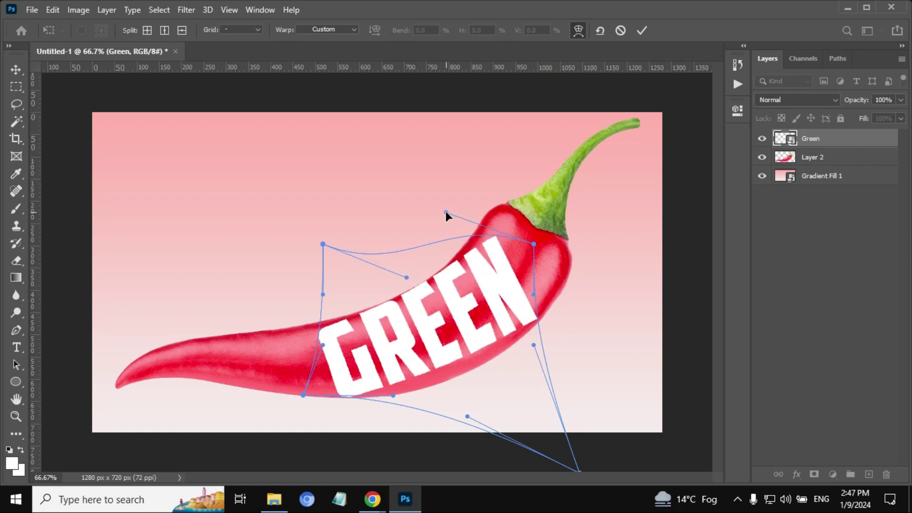
pyautogui.moveTo(533, 243); pyautogui.dragTo(520, 221)
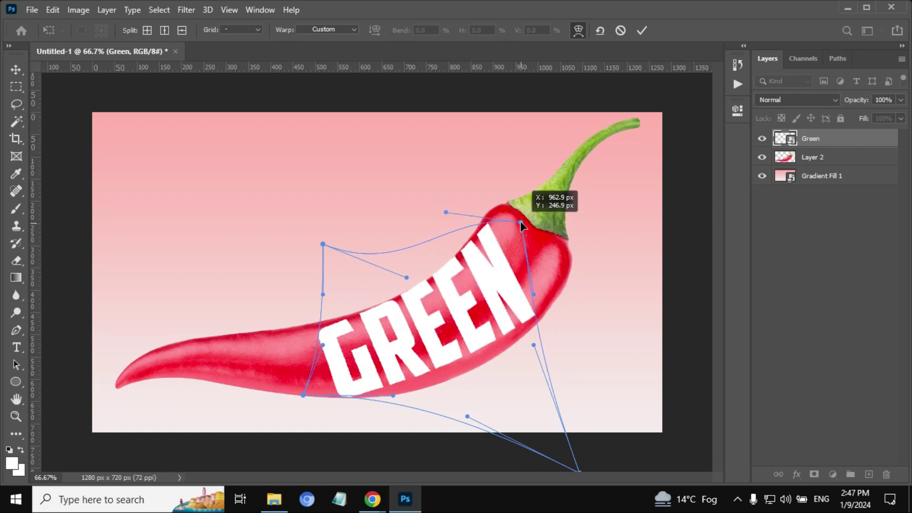
pyautogui.moveTo(407, 277); pyautogui.dragTo(414, 285)
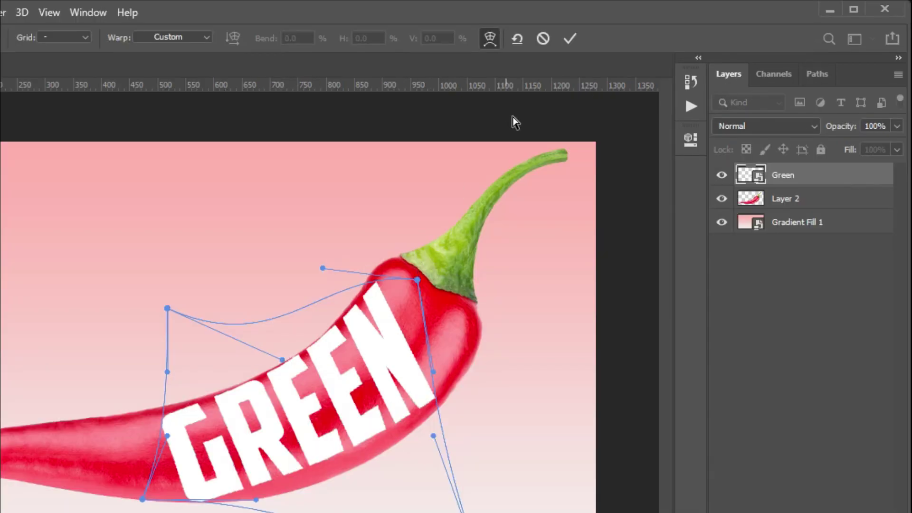
pyautogui.click(572, 37)
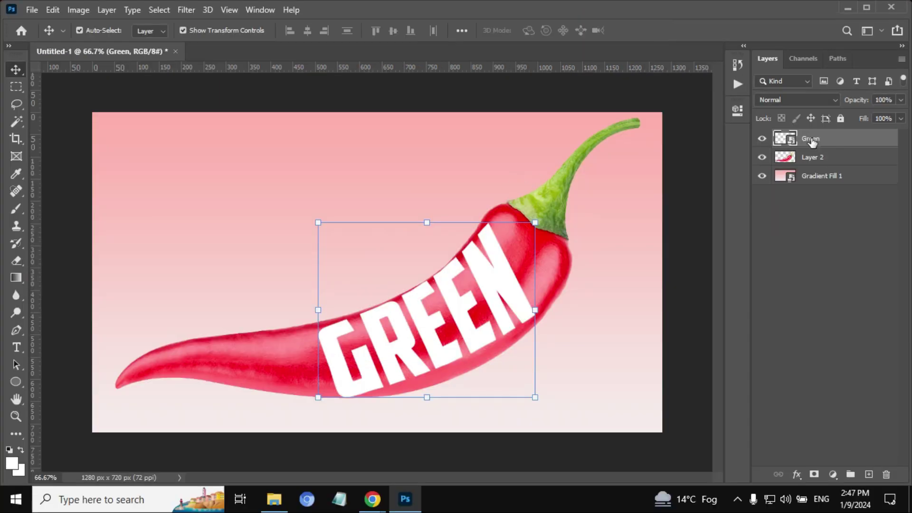
pyautogui.click(813, 162)
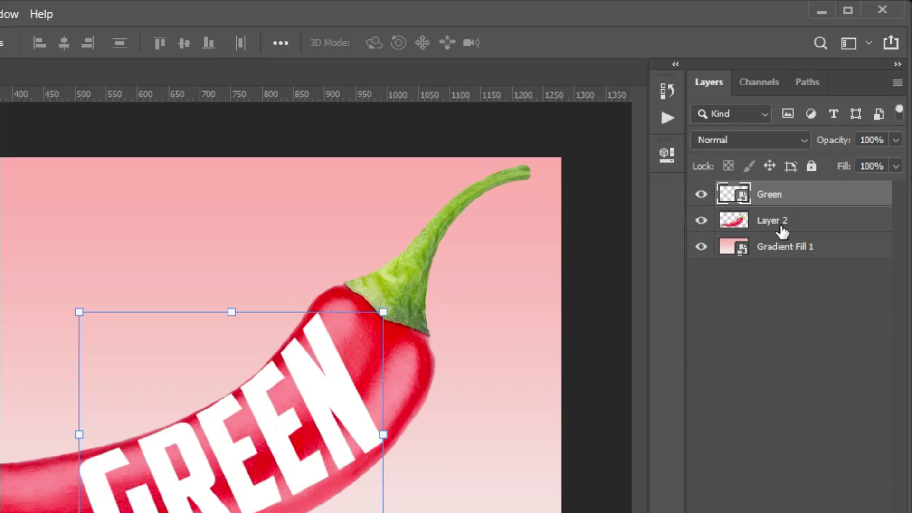
pyautogui.click(822, 162)
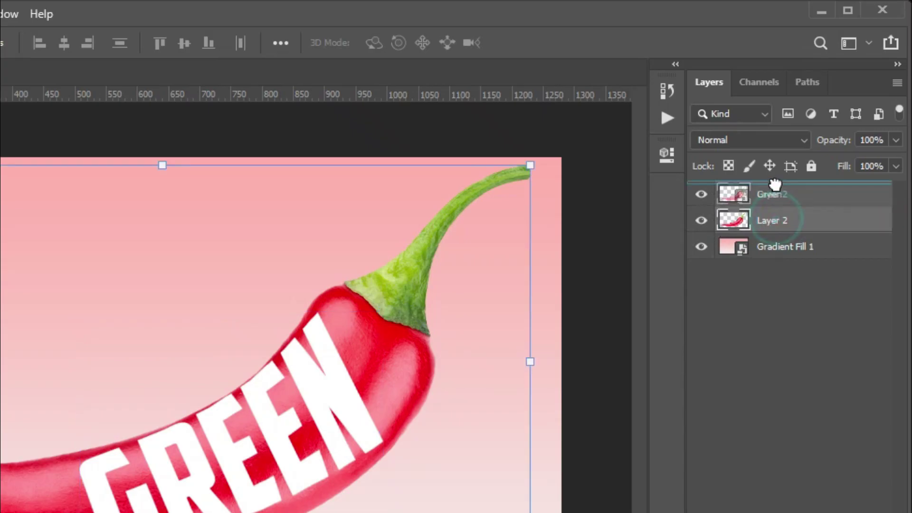
# - Move the chili Layer 2 above Green and clip it to the GREEN text
pyautogui.moveTo(779, 223); pyautogui.dragTo(772, 188)
pyautogui.rightClick(798, 193)
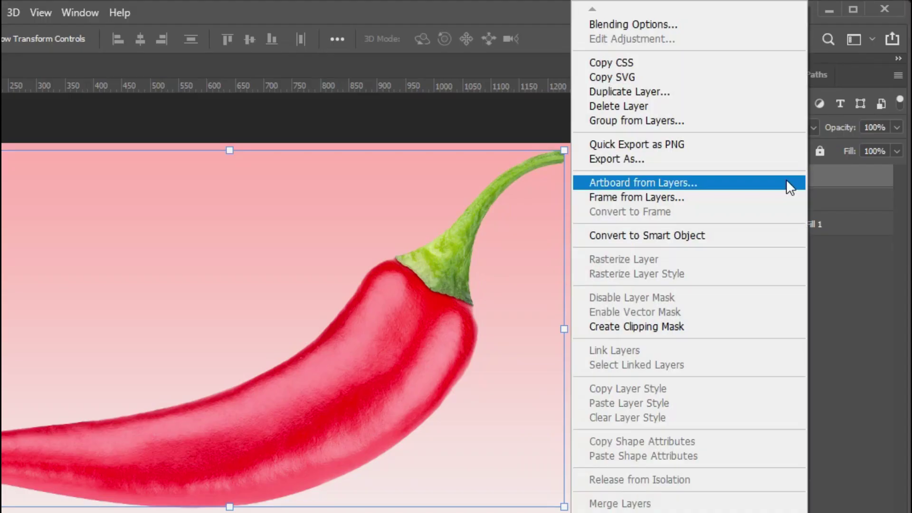
pyautogui.click(616, 332)
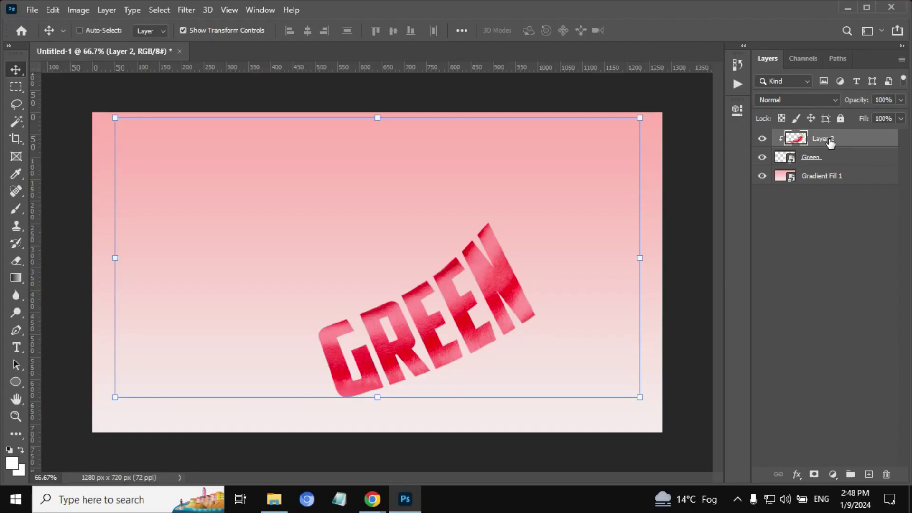
# - Duplicate the chili as Layer 2 copy, hidden by a black mask, with a white Hard Round brush
pyautogui.hotkey('ctrl', 'j')
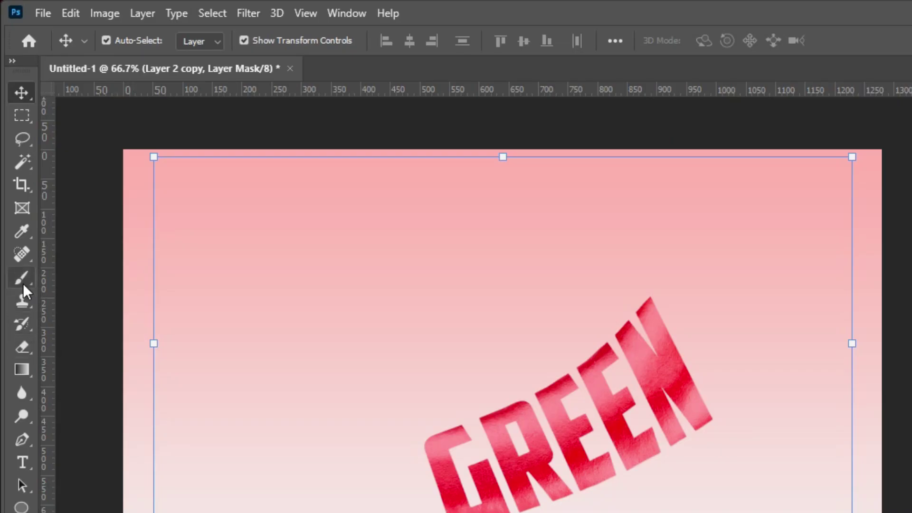
pyautogui.click(21, 280)
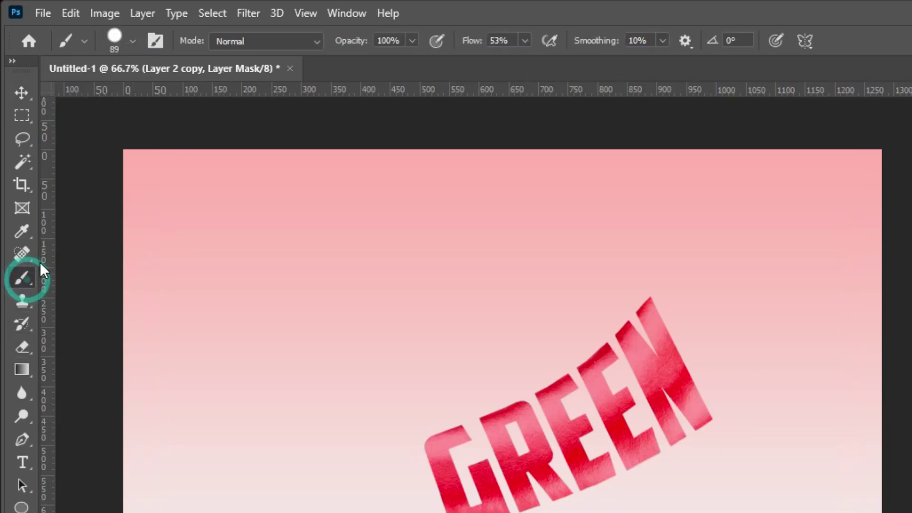
pyautogui.click(133, 43)
pyautogui.click(128, 274)
pyautogui.click(123, 42)
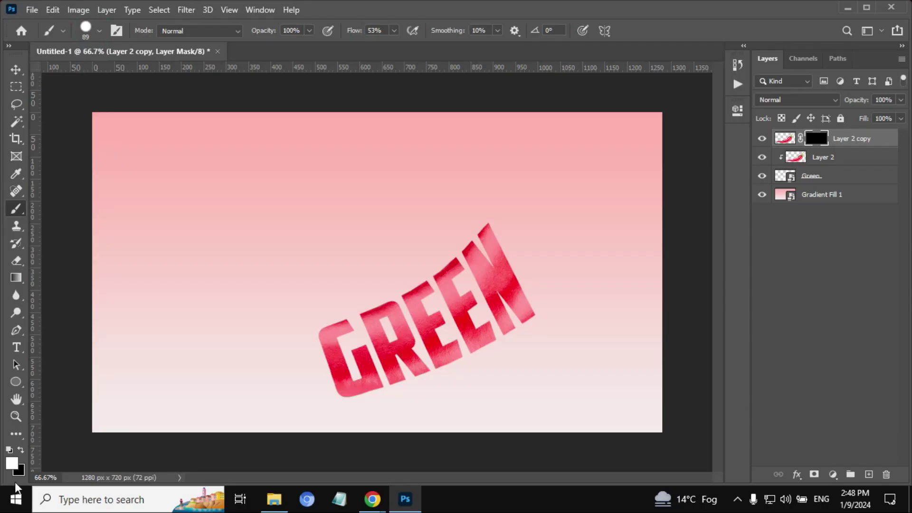
pyautogui.click(12, 462)
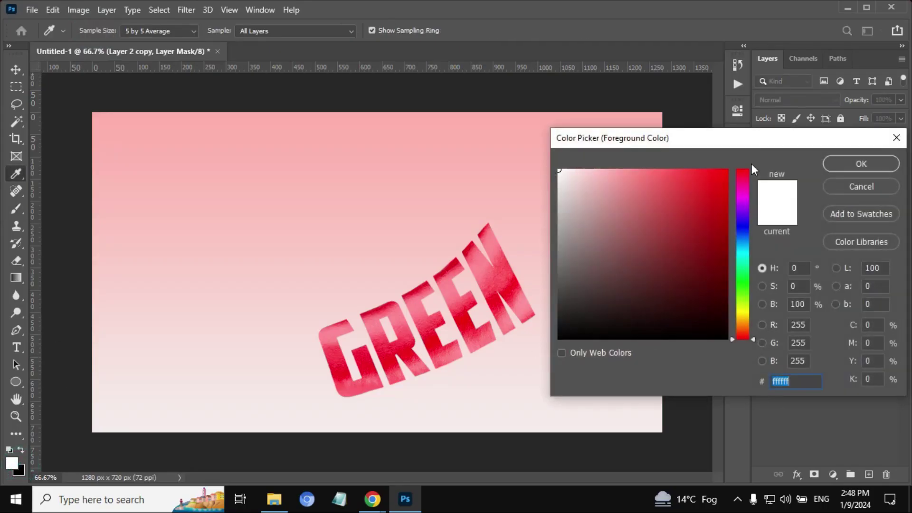
pyautogui.click(861, 163)
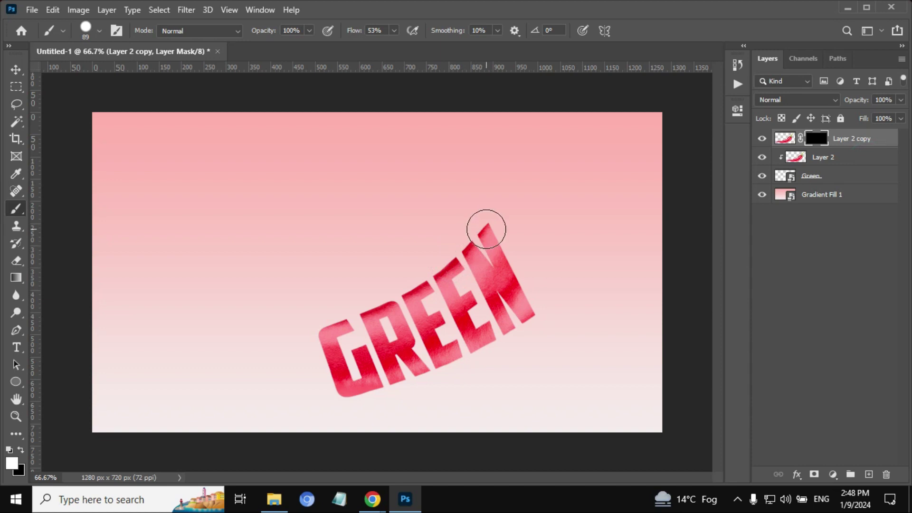
# - Paint white on the mask to reveal the chili's stem, upper body and long tail
pyautogui.moveTo(498, 213)
pyautogui.mouseDown()
pyautogui.moveTo(641, 127)
pyautogui.moveTo(513, 228)
pyautogui.moveTo(537, 301)
pyautogui.moveTo(559, 283)
pyautogui.moveTo(560, 200)
pyautogui.mouseUp()
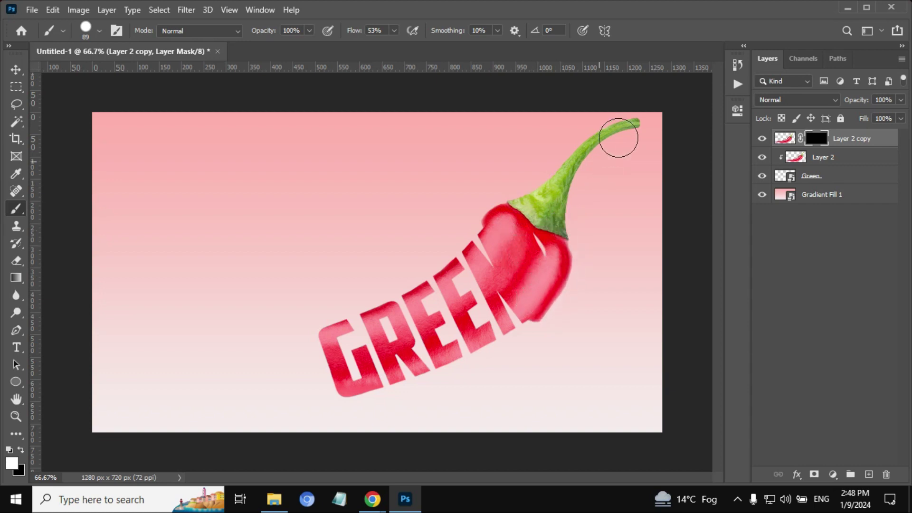
pyautogui.moveTo(544, 249); pyautogui.dragTo(517, 276)
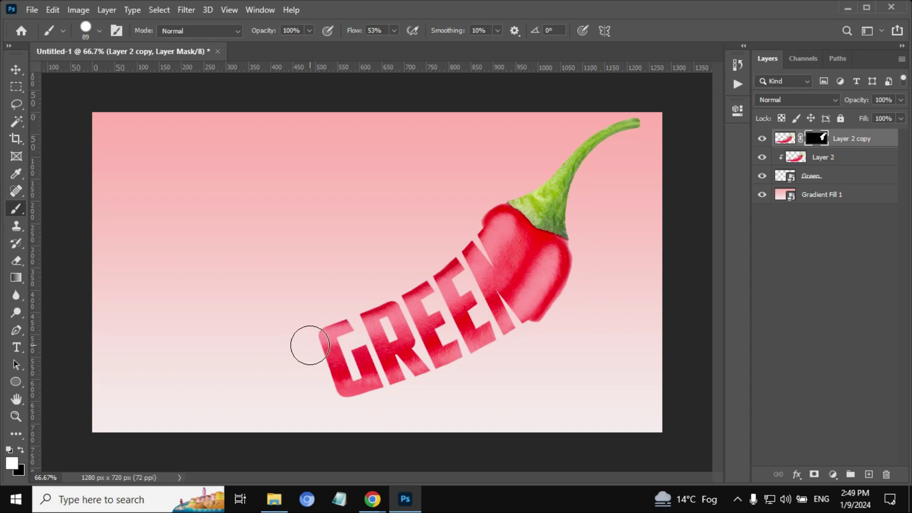
pyautogui.moveTo(309, 334)
pyautogui.mouseDown()
pyautogui.moveTo(271, 340)
pyautogui.moveTo(114, 321)
pyautogui.moveTo(146, 354)
pyautogui.moveTo(217, 378)
pyautogui.moveTo(295, 376)
pyautogui.moveTo(323, 370)
pyautogui.moveTo(320, 358)
pyautogui.moveTo(329, 384)
pyautogui.moveTo(106, 383)
pyautogui.moveTo(126, 362)
pyautogui.moveTo(150, 361)
pyautogui.mouseUp()
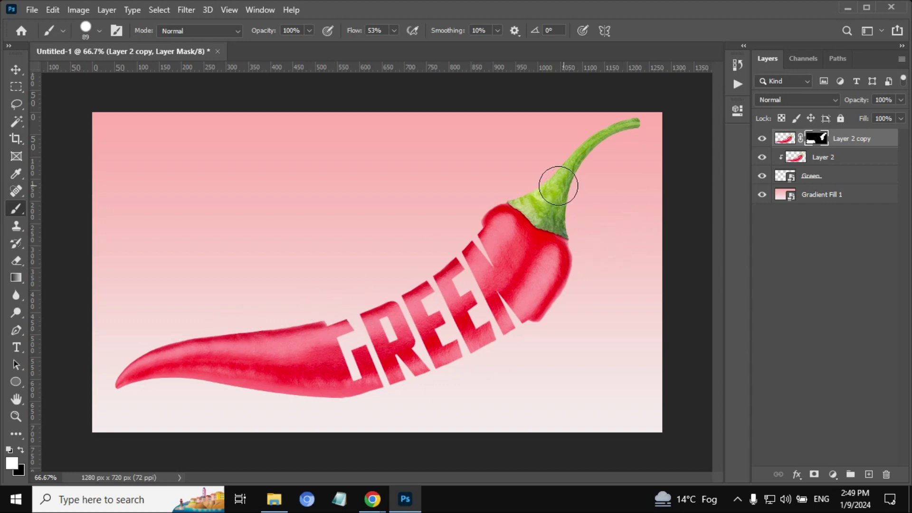
# - Open the Green layer's Blending Options and enable a 2 px Stroke
pyautogui.click(16, 70)
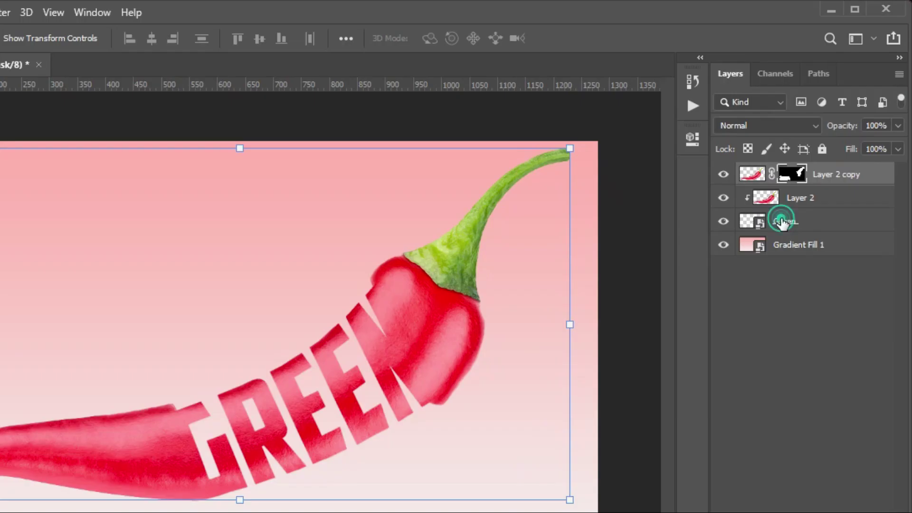
pyautogui.click(814, 177)
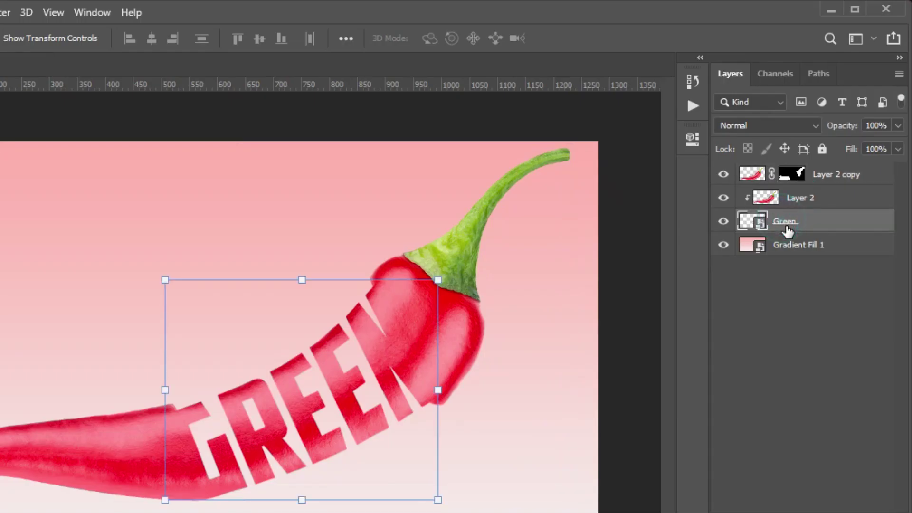
pyautogui.rightClick(812, 178)
pyautogui.click(621, 23)
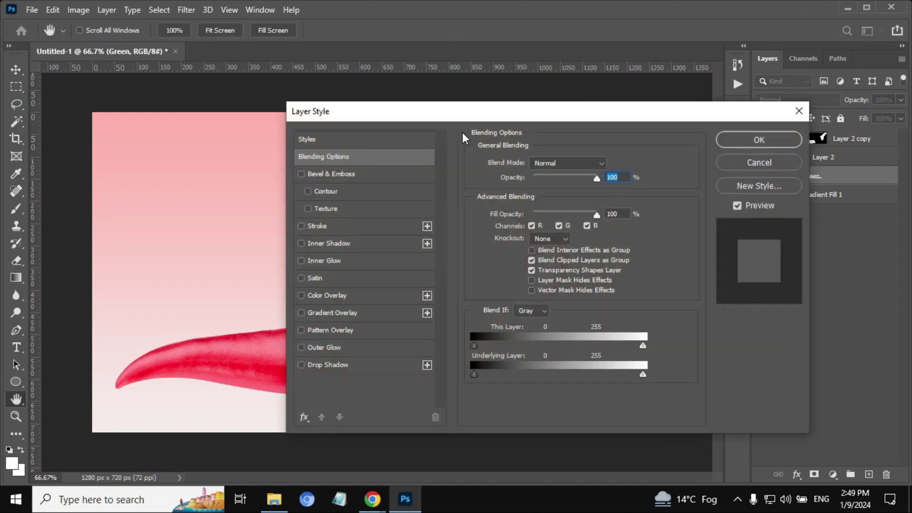
pyautogui.moveTo(431, 116); pyautogui.dragTo(613, 122)
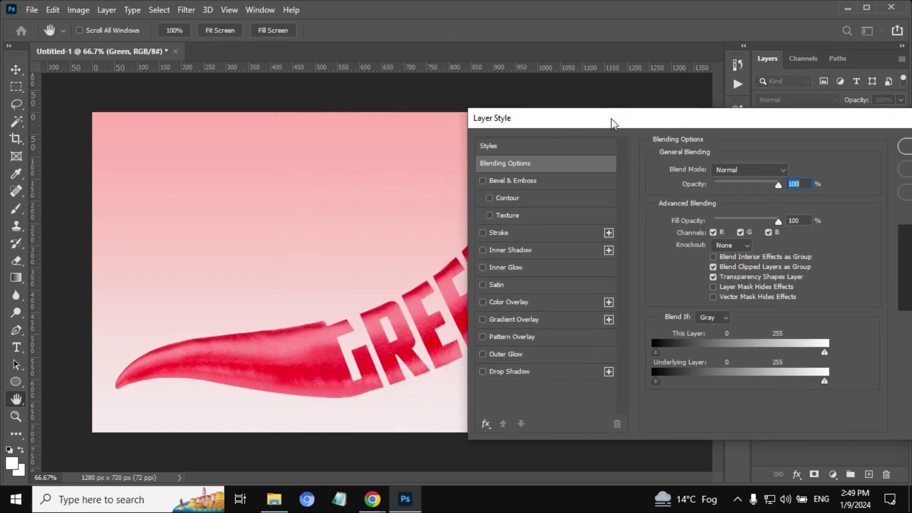
pyautogui.click(483, 232)
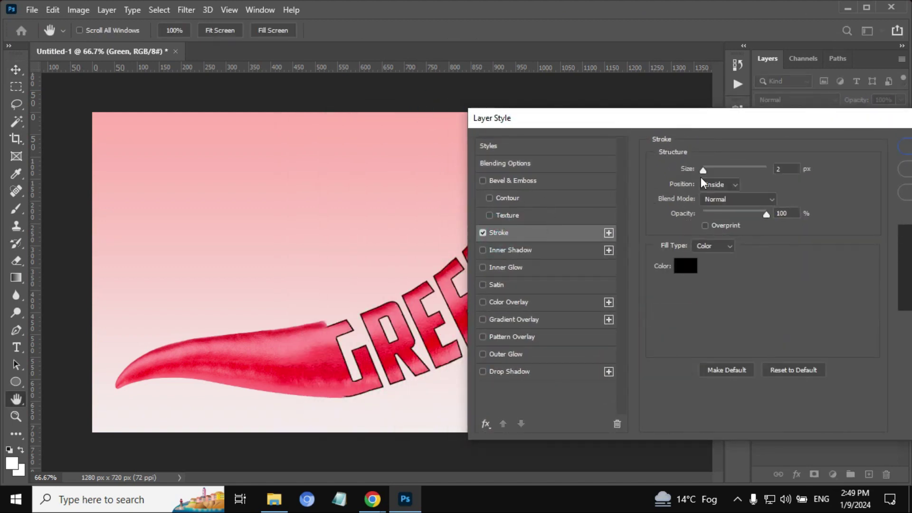
# - Set the stroke colour to dark olive #3b3e32
pyautogui.click(685, 266)
pyautogui.click(566, 179)
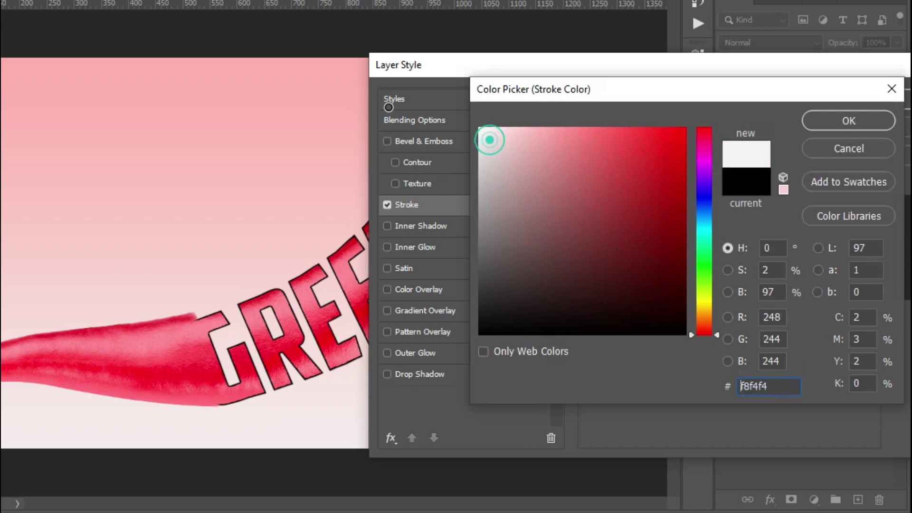
pyautogui.moveTo(489, 140); pyautogui.dragTo(479, 127)
pyautogui.moveTo(530, 268); pyautogui.dragTo(493, 259)
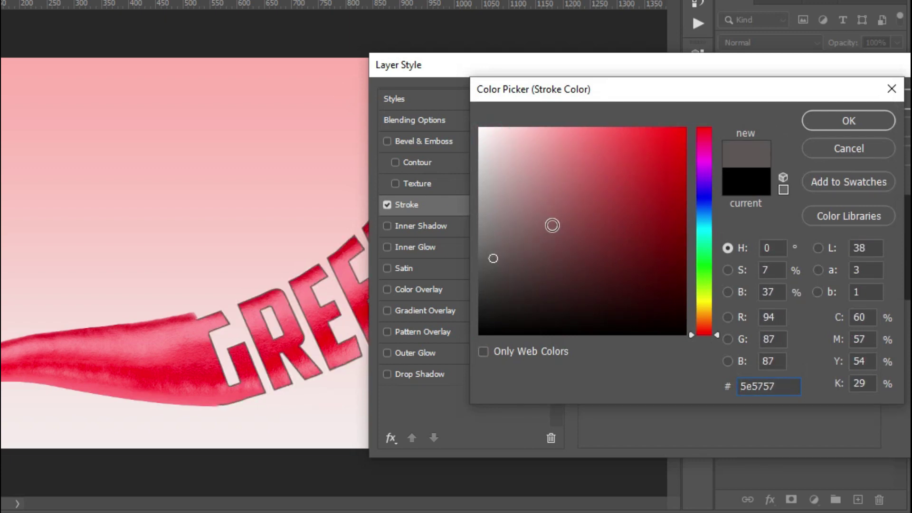
pyautogui.click(704, 183)
pyautogui.click(662, 173)
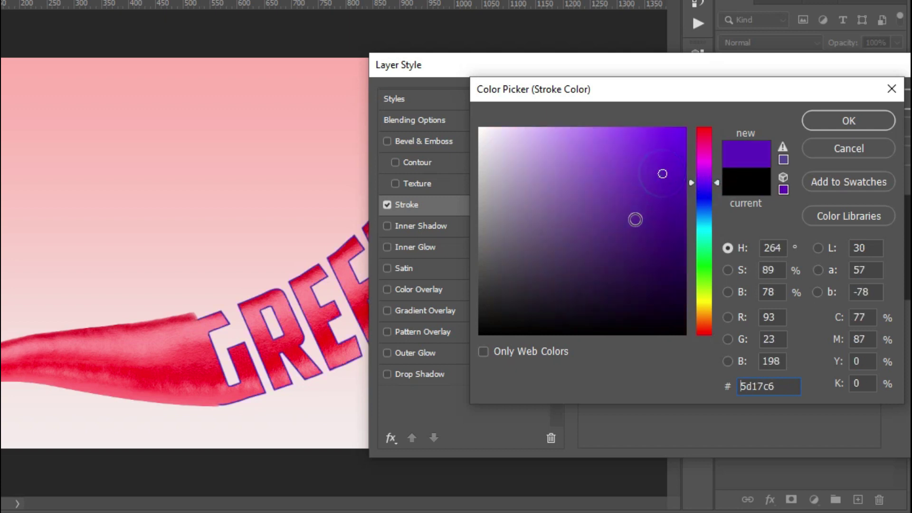
pyautogui.click(704, 292)
pyautogui.click(618, 152)
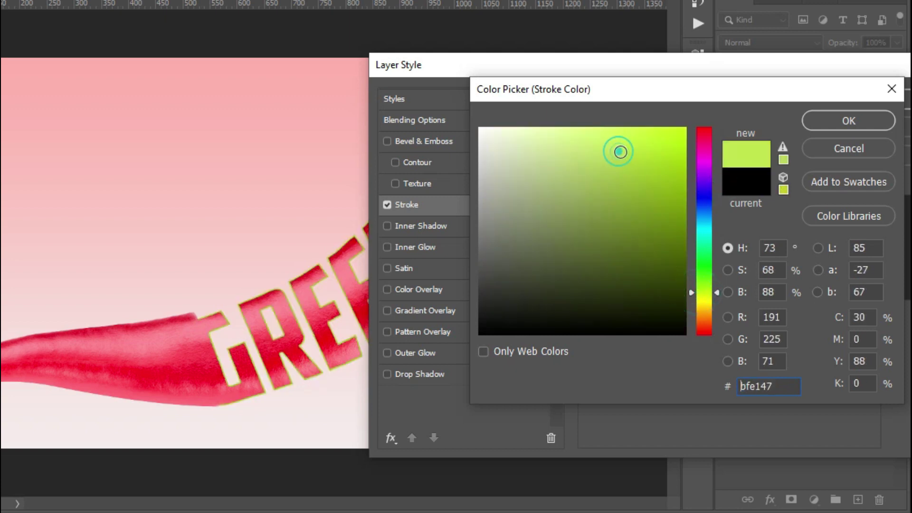
pyautogui.click(629, 204)
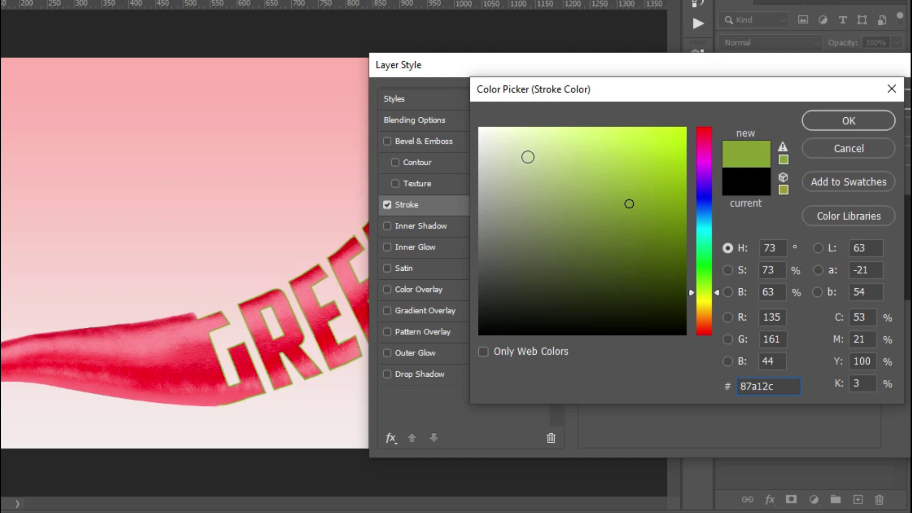
pyautogui.click(505, 151)
pyautogui.click(492, 180)
pyautogui.click(517, 284)
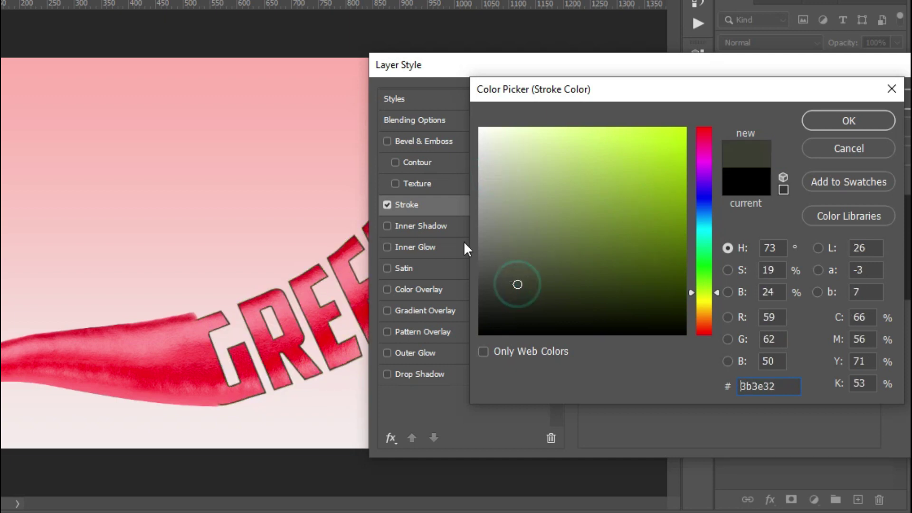
pyautogui.click(831, 124)
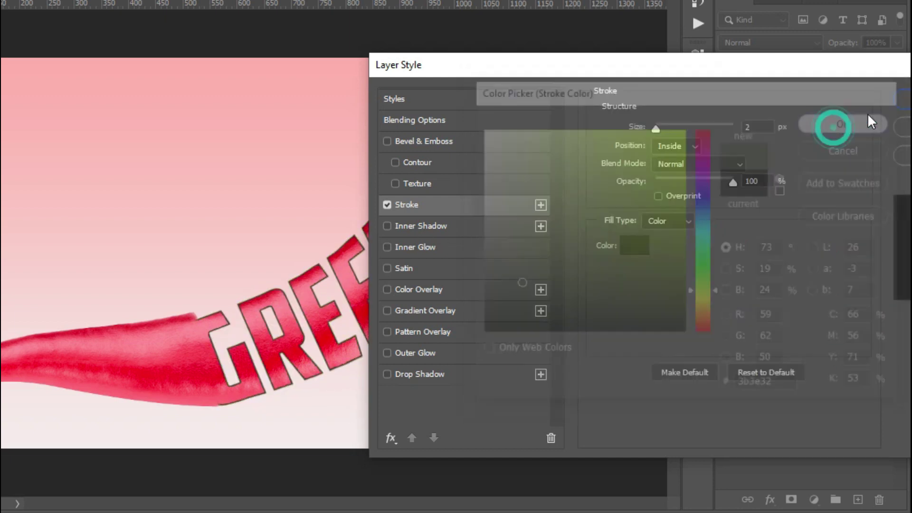
# - Apply the stroke style, then merge all layers, chili through Gradient Fill 1, into one
pyautogui.click(757, 98)
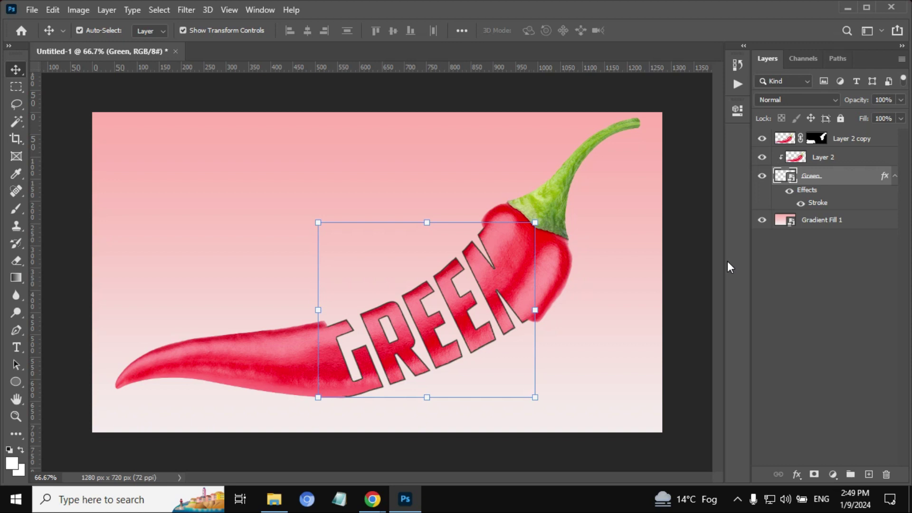
pyautogui.click(692, 264)
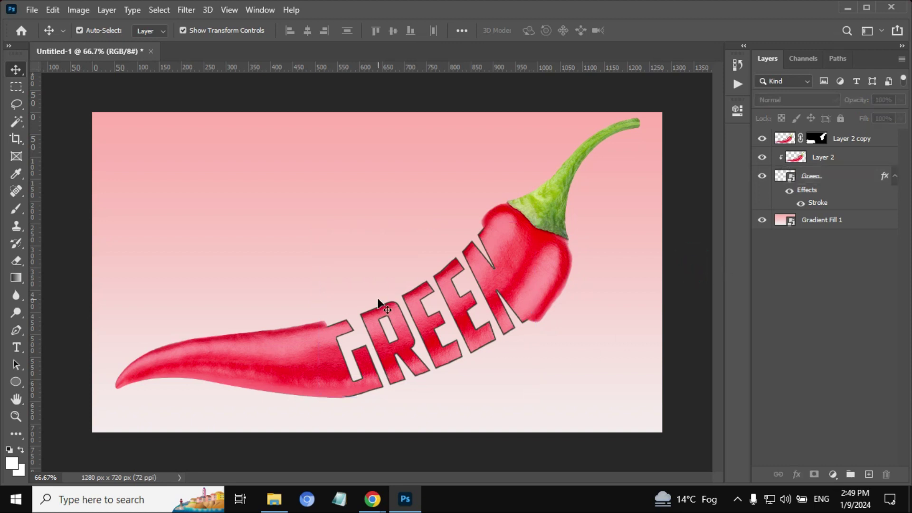
pyautogui.click(839, 143)
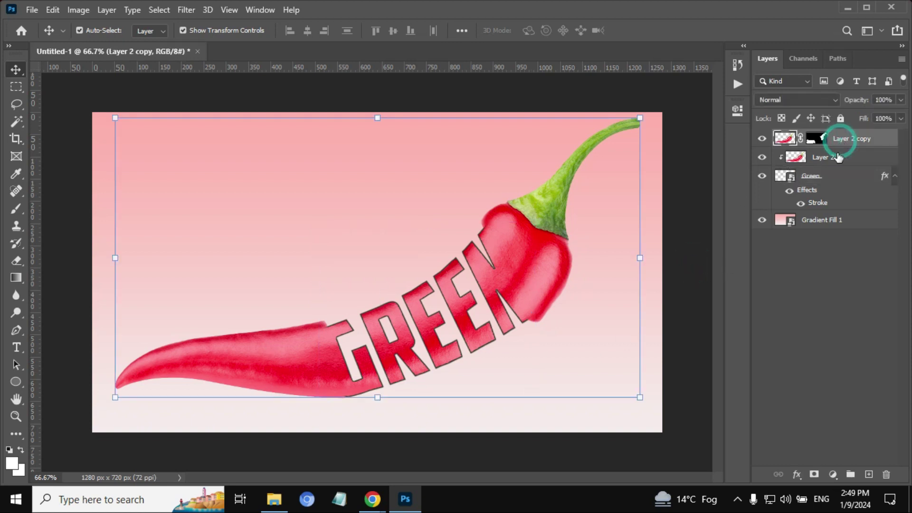
pyautogui.click(823, 221)
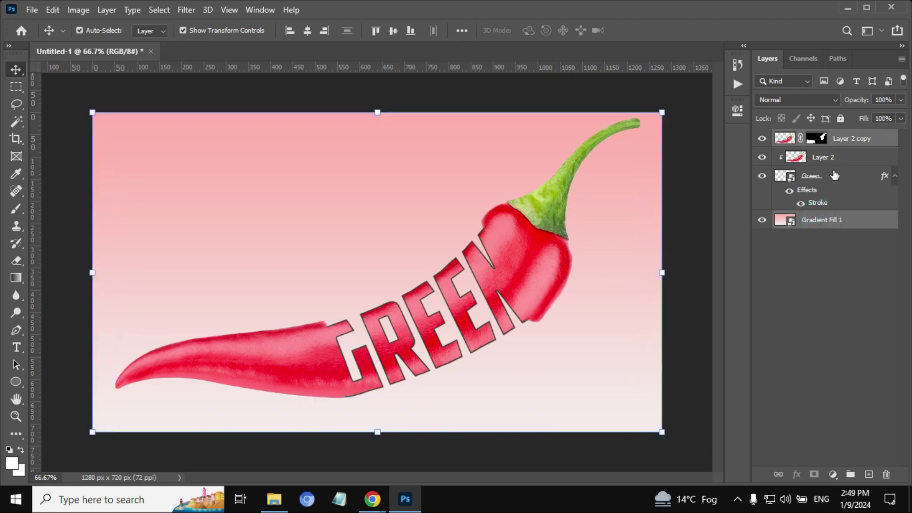
pyautogui.click(849, 145)
pyautogui.click(826, 224)
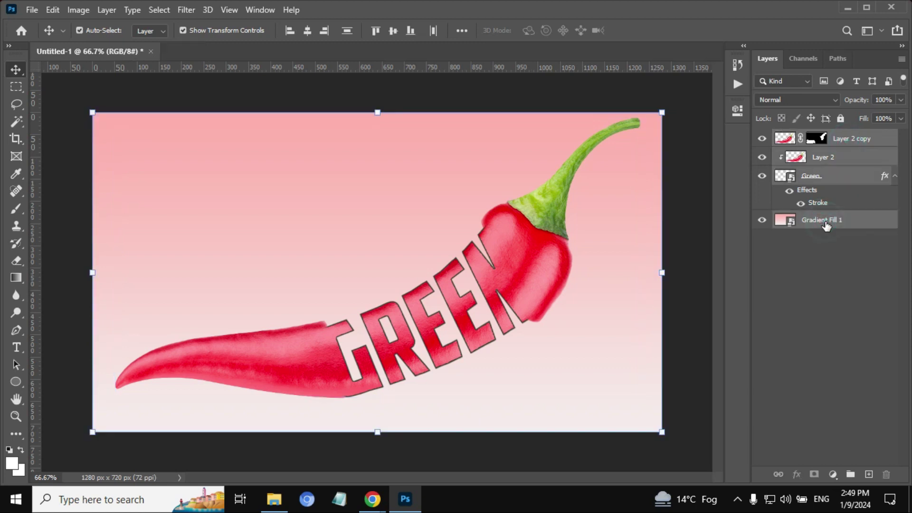
pyautogui.rightClick(804, 198)
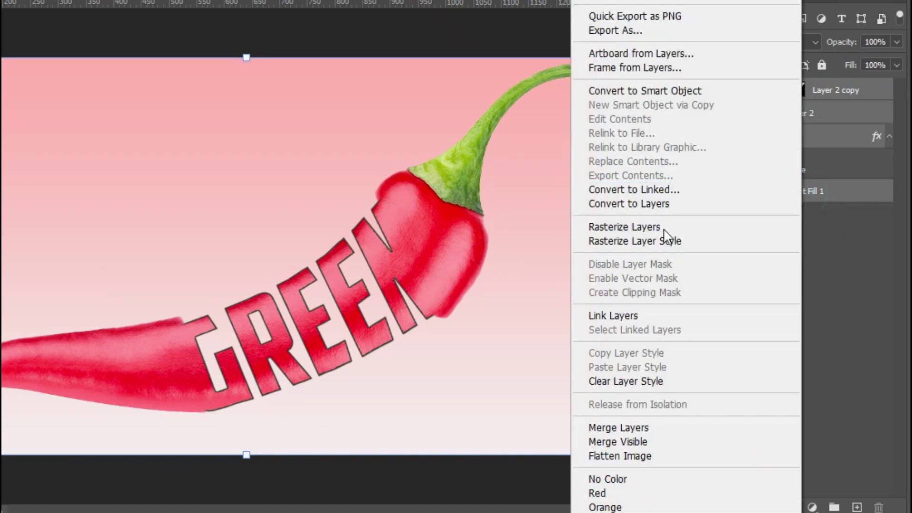
pyautogui.click(604, 425)
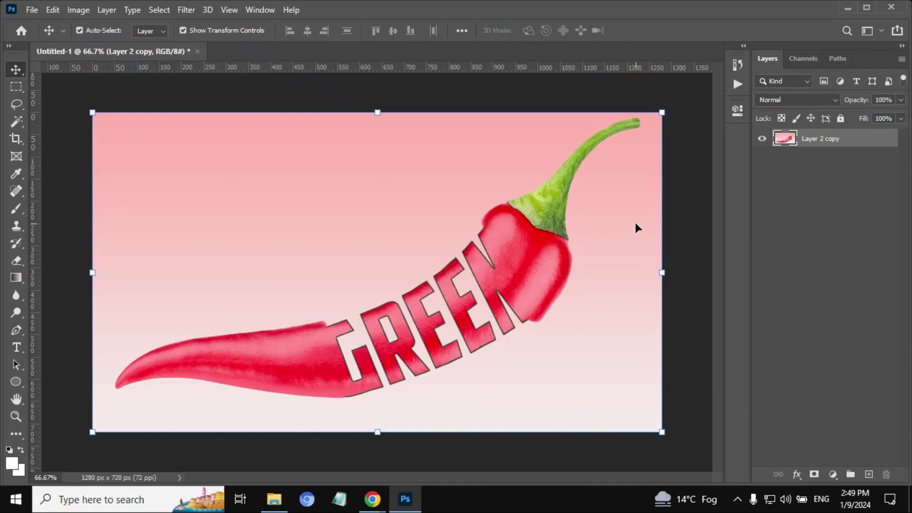